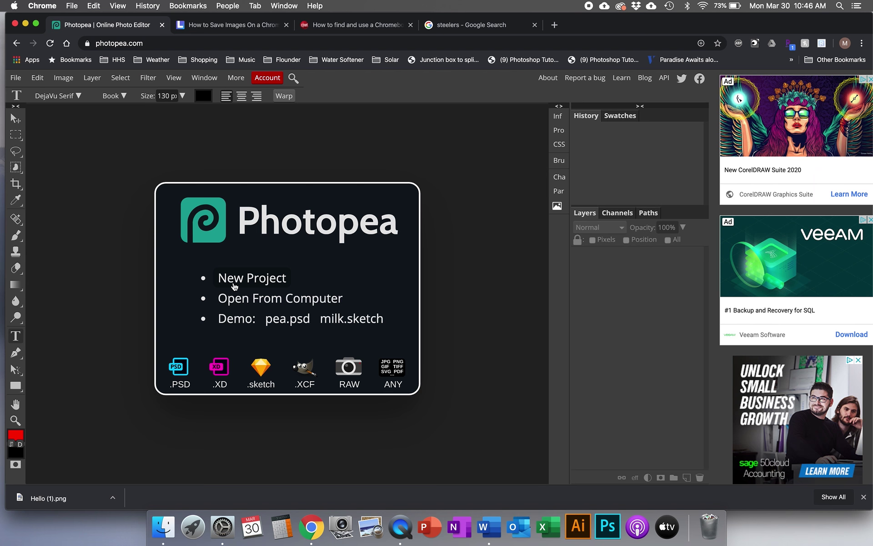
Step: Create a new project named Hello, 1080 × 1080 px at 72 DPI with a white background
left_click(235, 285)
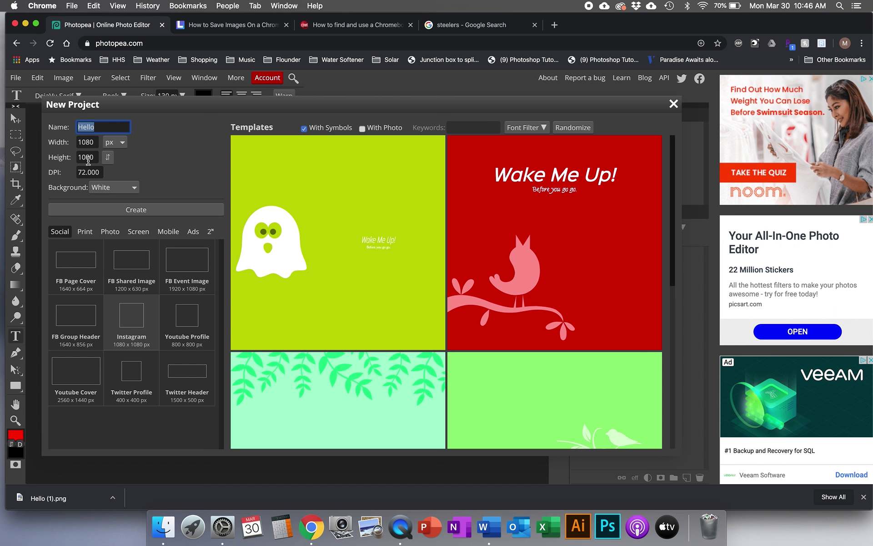
left_click(122, 211)
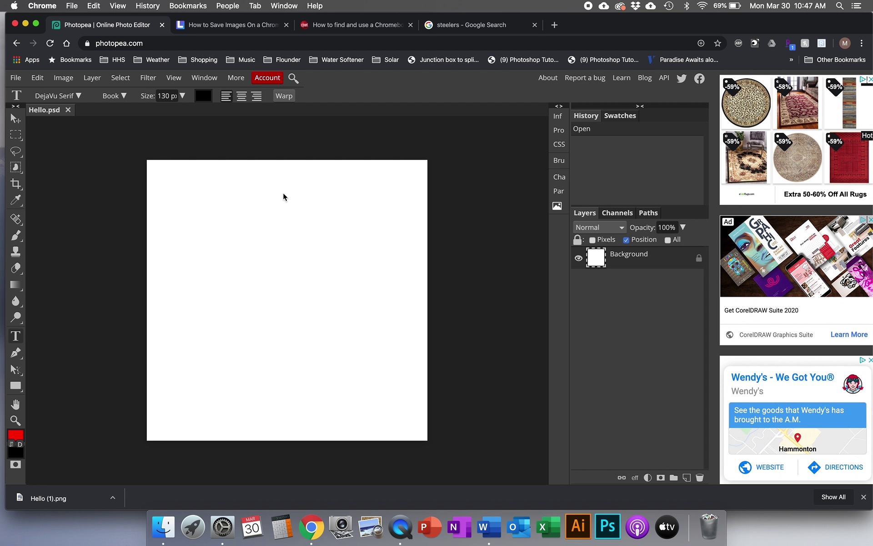
Step: Switch to the Google image results for steelers, view the save options for the saluting player's photo, and return to Photopea
left_click(448, 29)
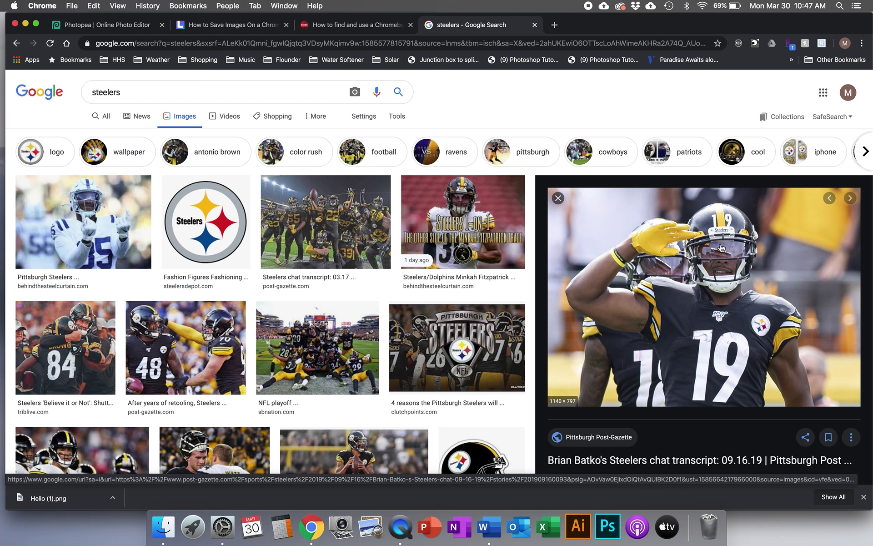
right_click(682, 253)
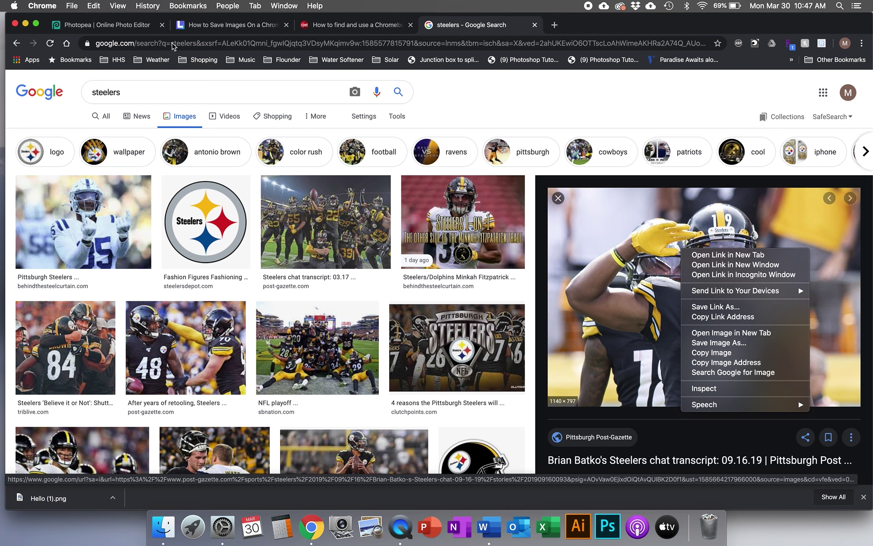
left_click(122, 30)
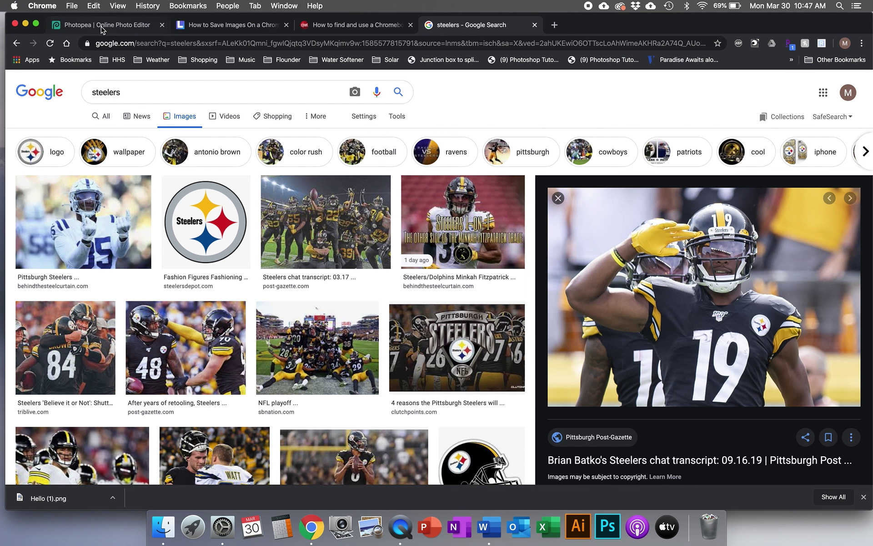
left_click(102, 30)
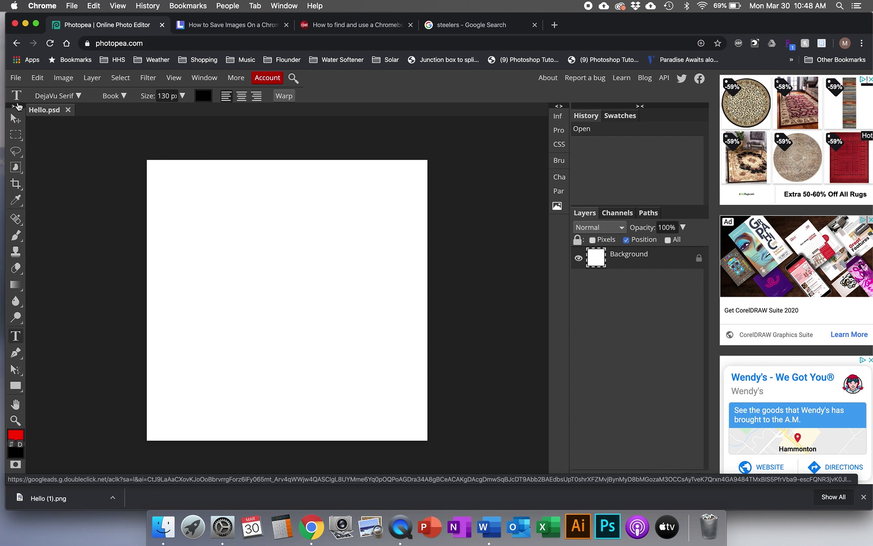
Step: Place the Steelers player JPG from the Desktop into the document and enlarge it proportionally to about 107%
left_click(15, 80)
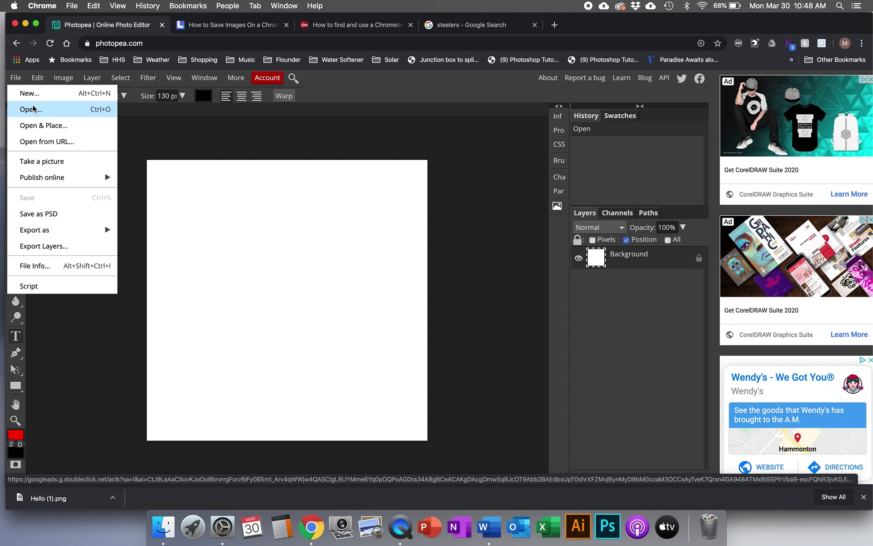
left_click(63, 129)
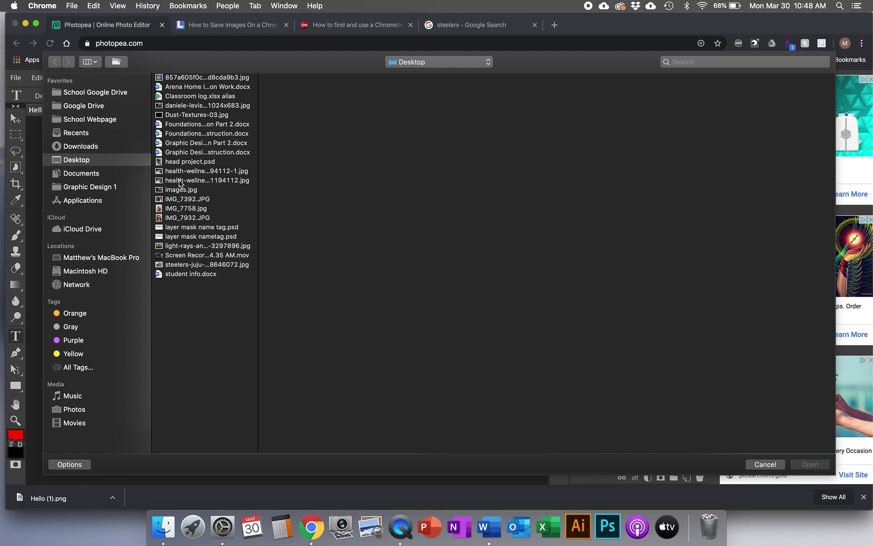
left_click(176, 265)
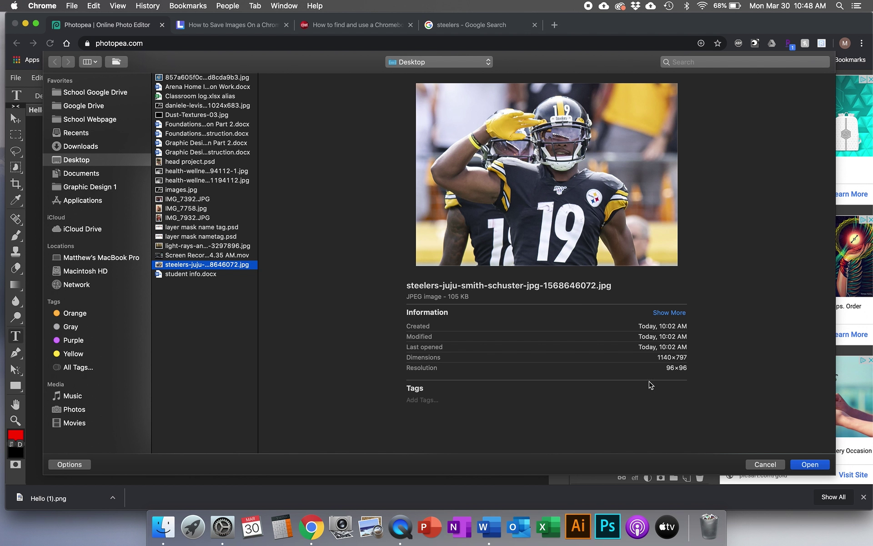
left_click(810, 468)
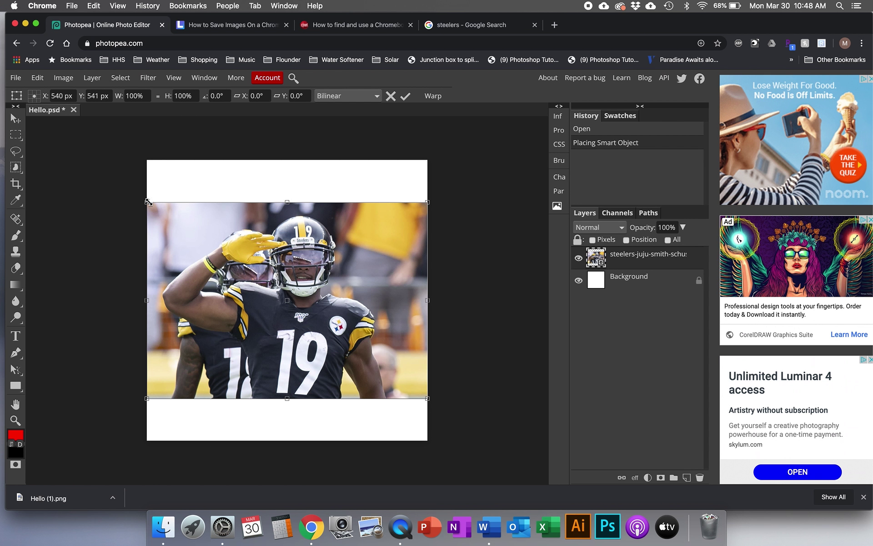
left_click_drag(147, 201, 127, 213)
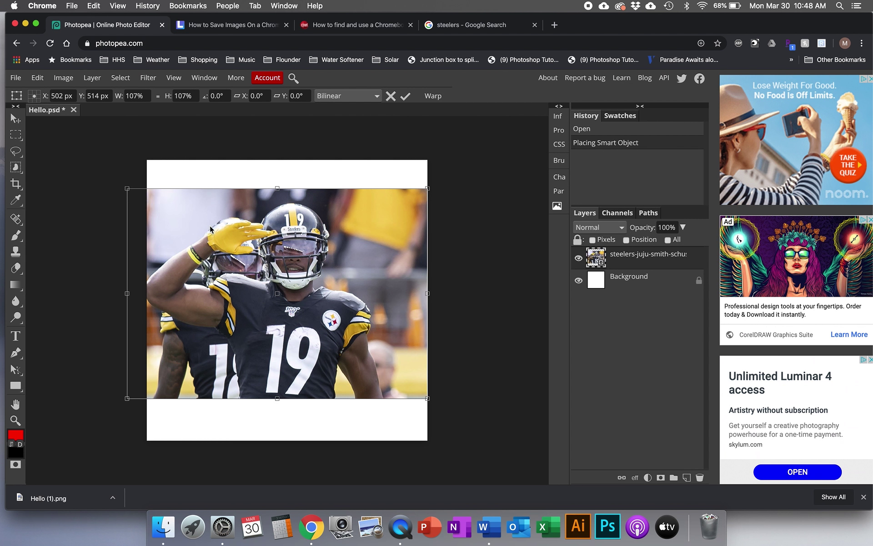
key("Return")
key("t")
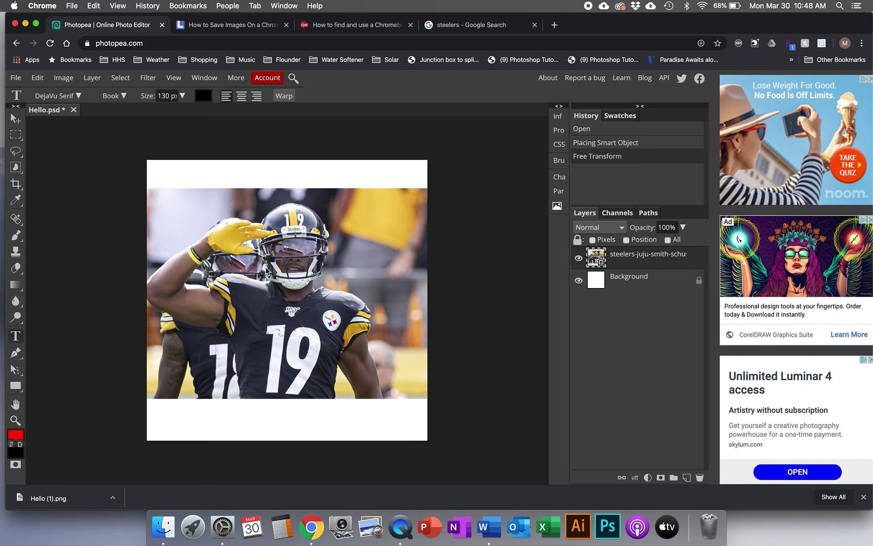
left_click_drag(266, 271, 274, 302)
left_click_drag(274, 310, 283, 298)
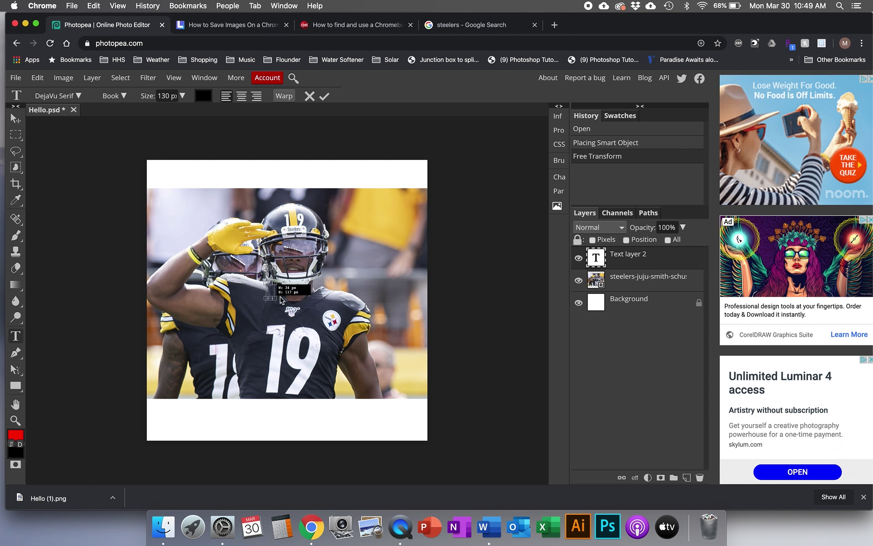
key("Escape")
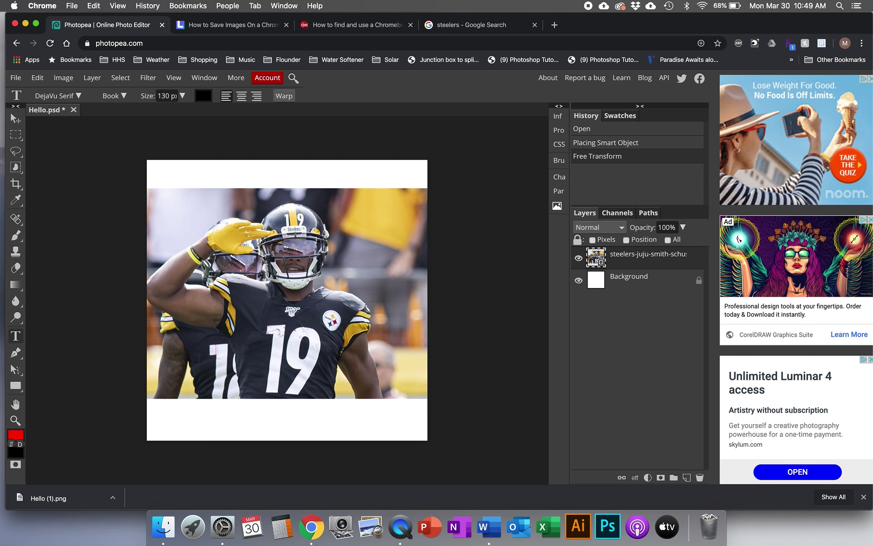
Step: Move the player photo down to the bottom edge of the canvas, leaving a white band above it
left_click(15, 119)
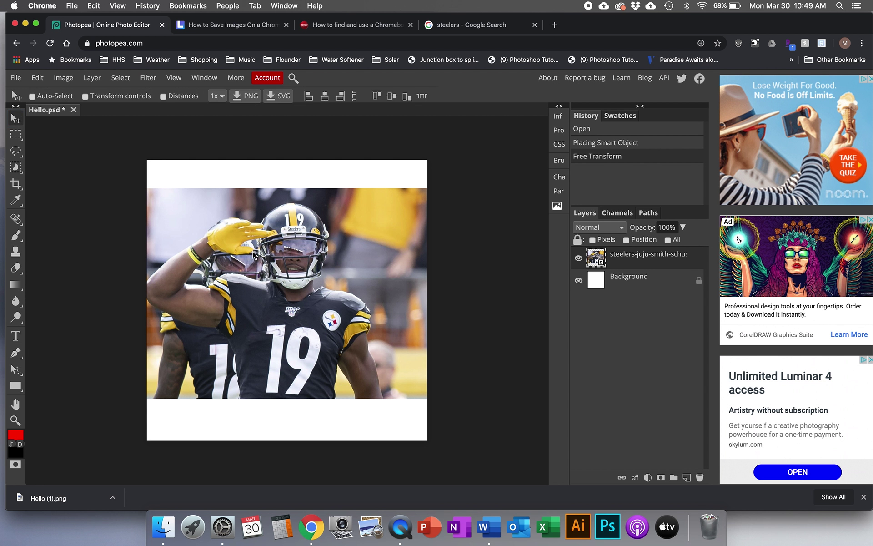
left_click_drag(254, 255, 256, 296)
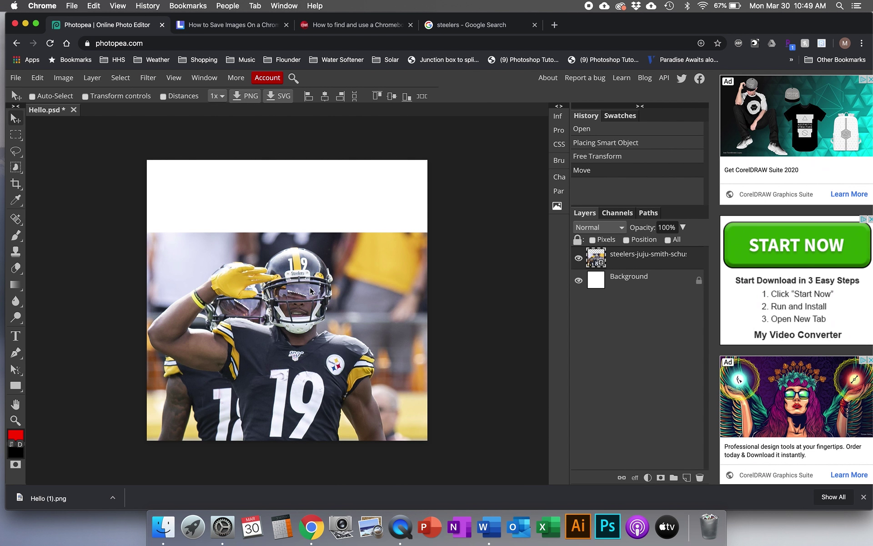
Step: Add a text layer with the person's title and surname in the white band above the photo
left_click(16, 335)
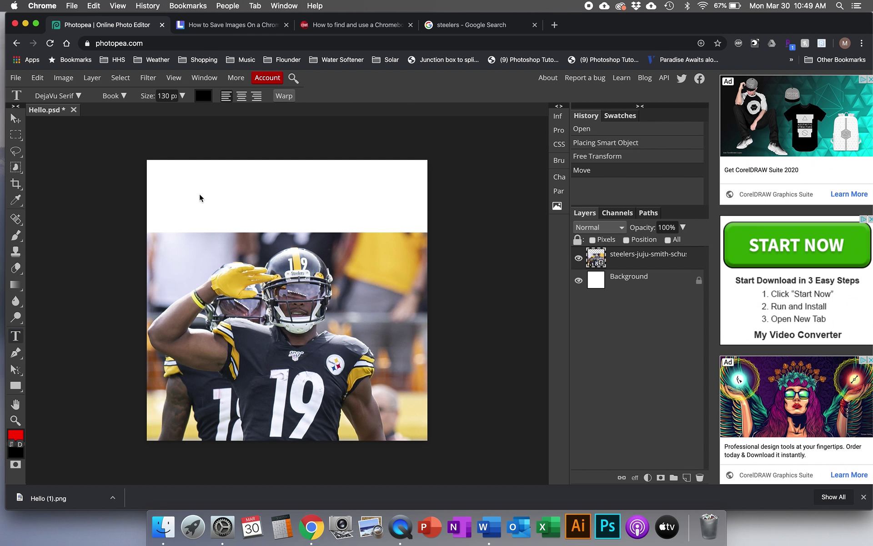
left_click(167, 211)
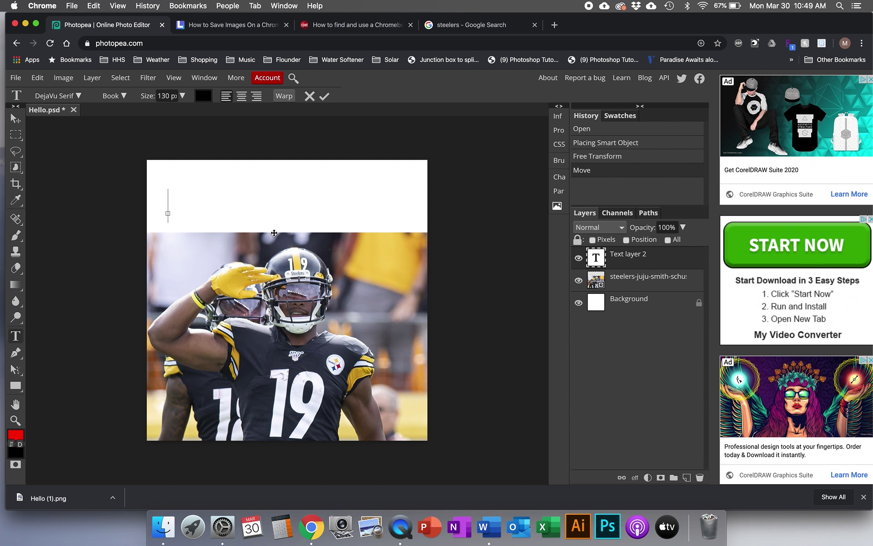
type("Mr. Arena")
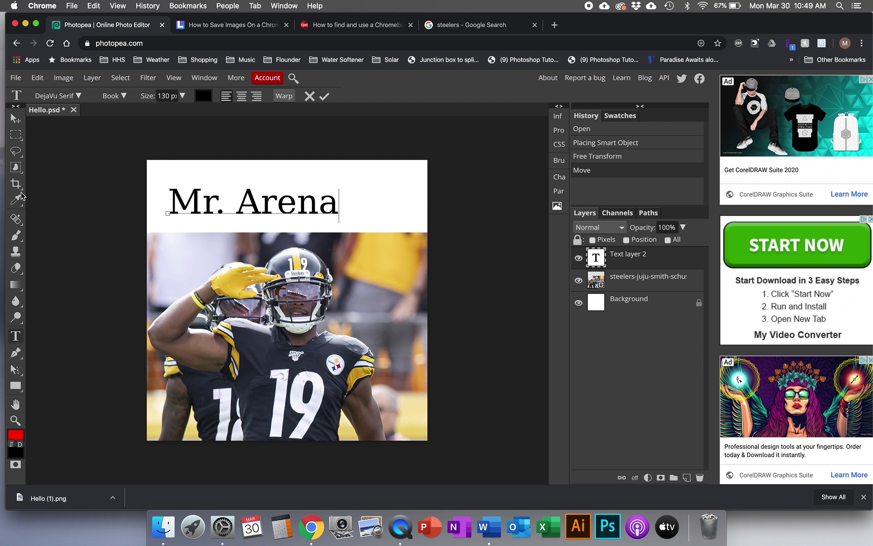
Step: Reposition the name text within the white band, slightly left of center above the photo
left_click(13, 120)
left_click_drag(262, 206, 295, 199)
left_click(635, 281)
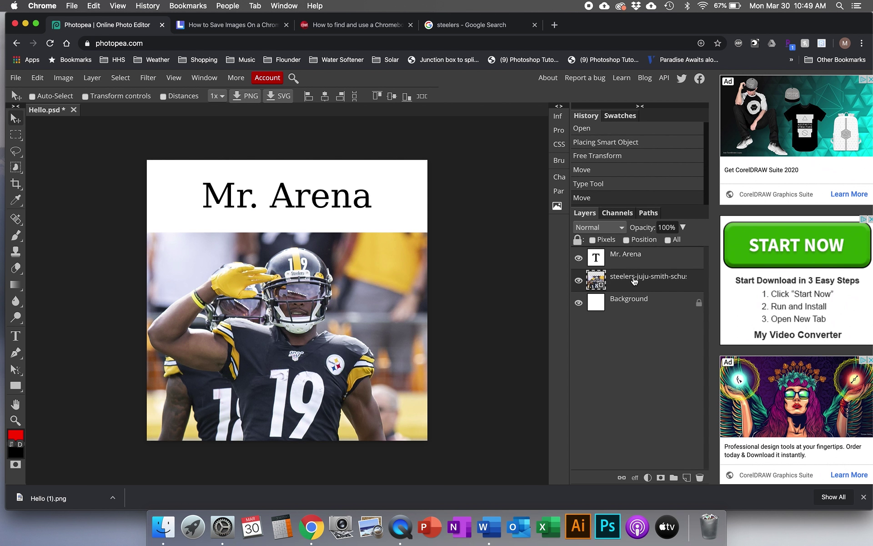
left_click(620, 253)
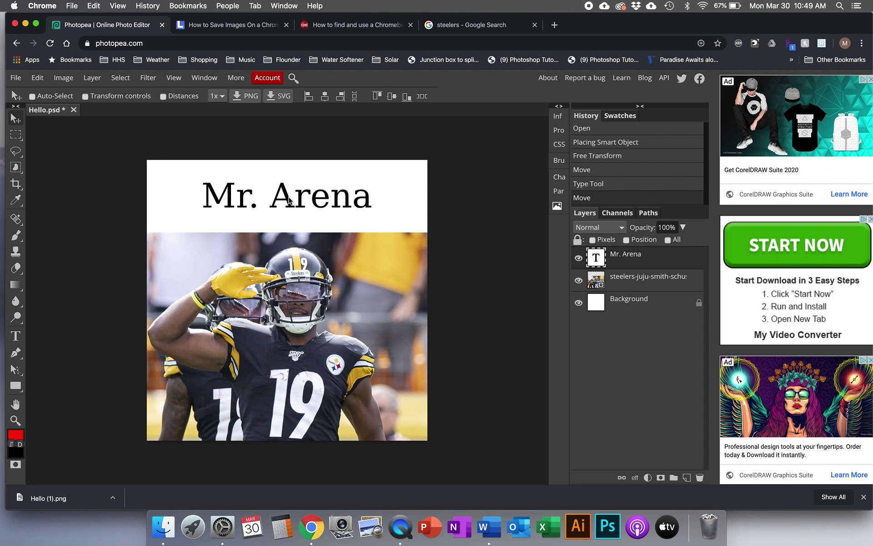
left_click_drag(287, 200, 273, 205)
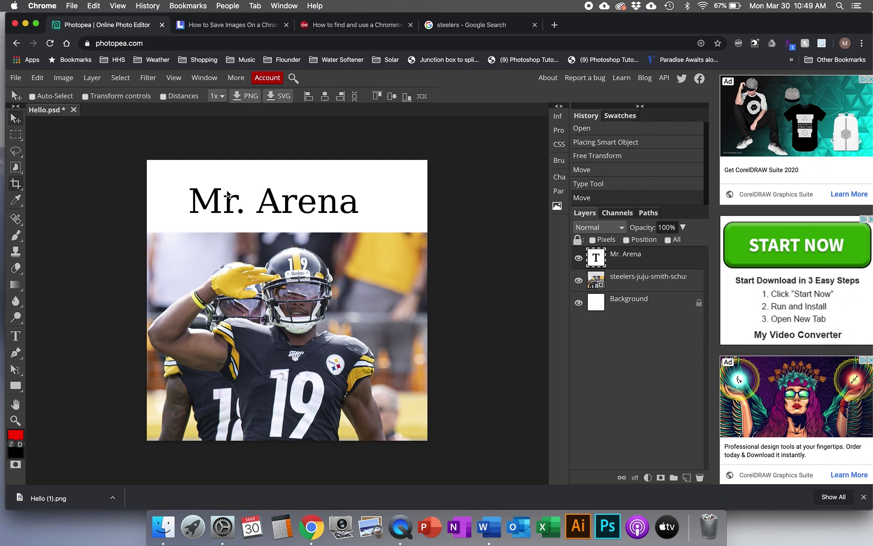
Step: Change the name text's font to Destroy
left_click(15, 335)
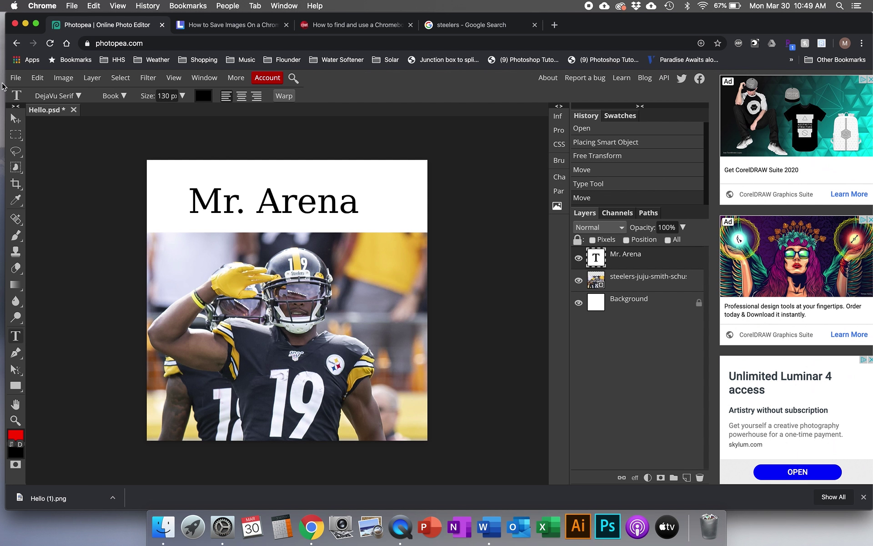
left_click(79, 95)
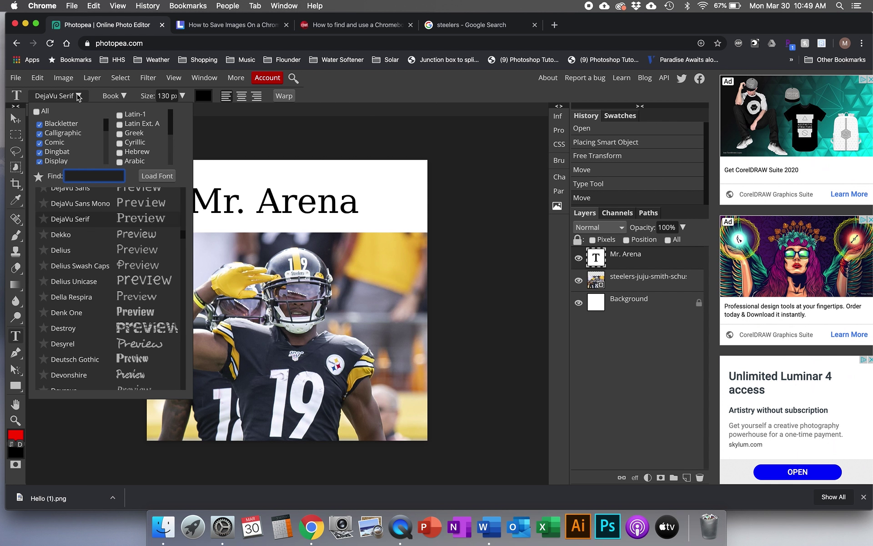
left_click(66, 328)
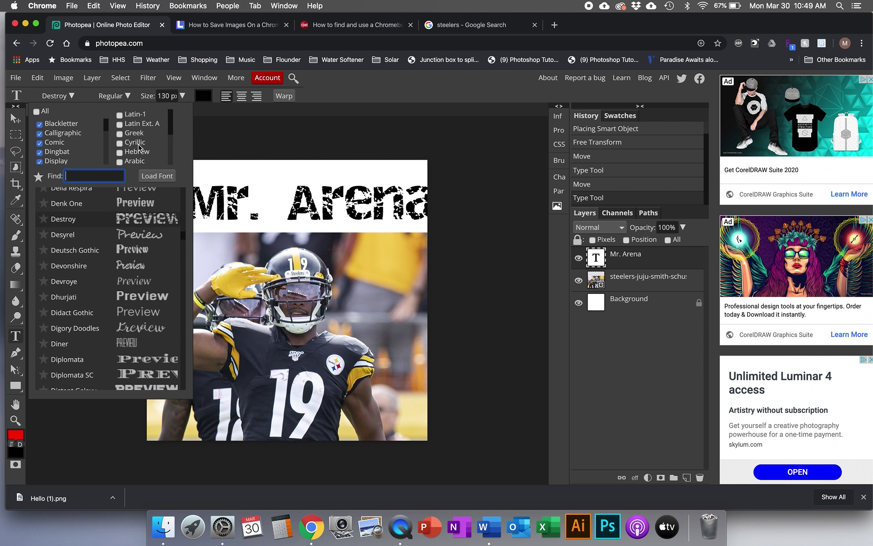
Step: Recolor the name text gold (cea126) by sampling the yellow stripe on the player's jersey sleeve
left_click(203, 97)
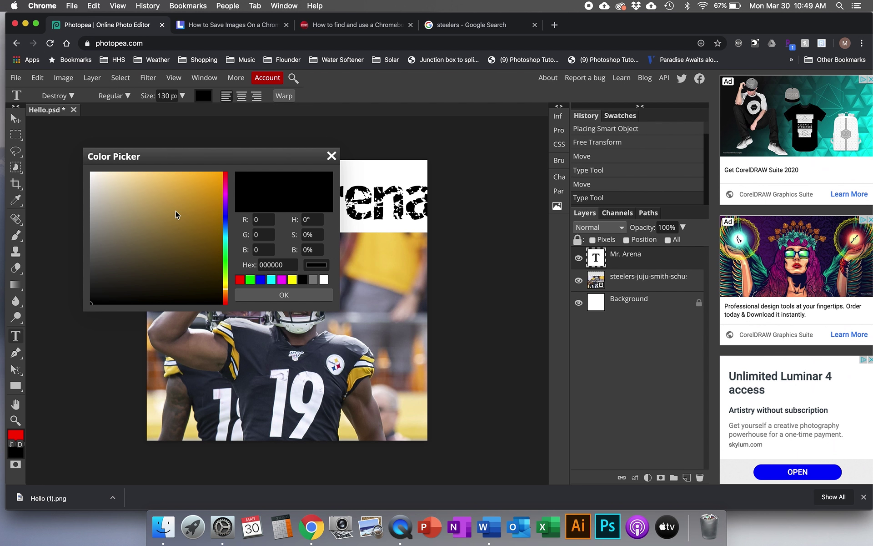
left_click(398, 280)
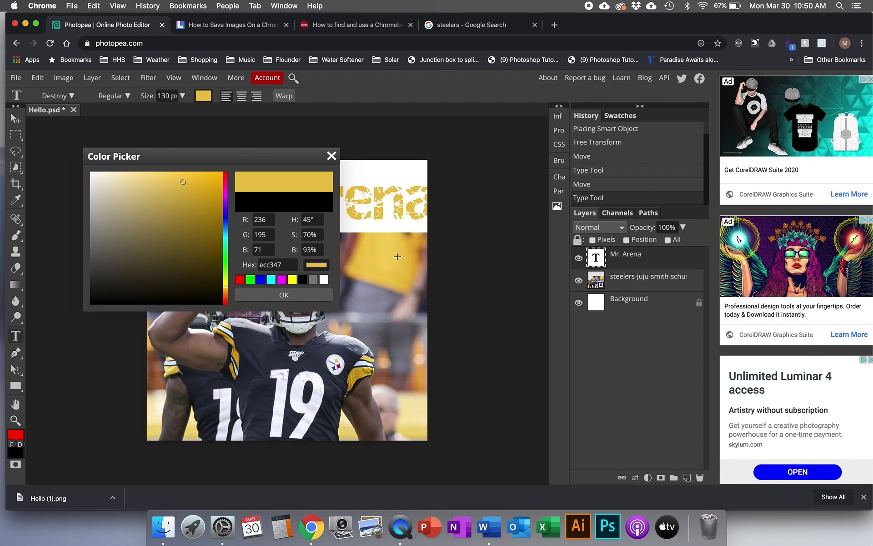
left_click(236, 358)
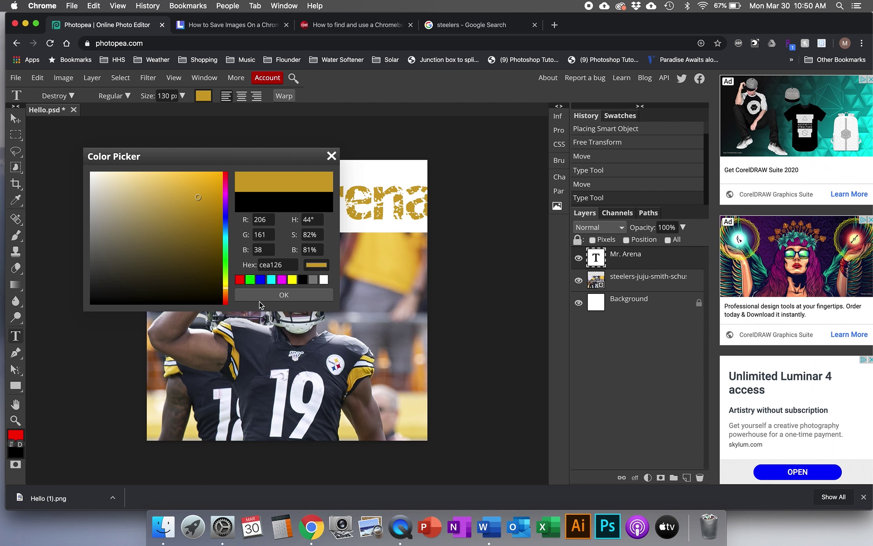
left_click(279, 297)
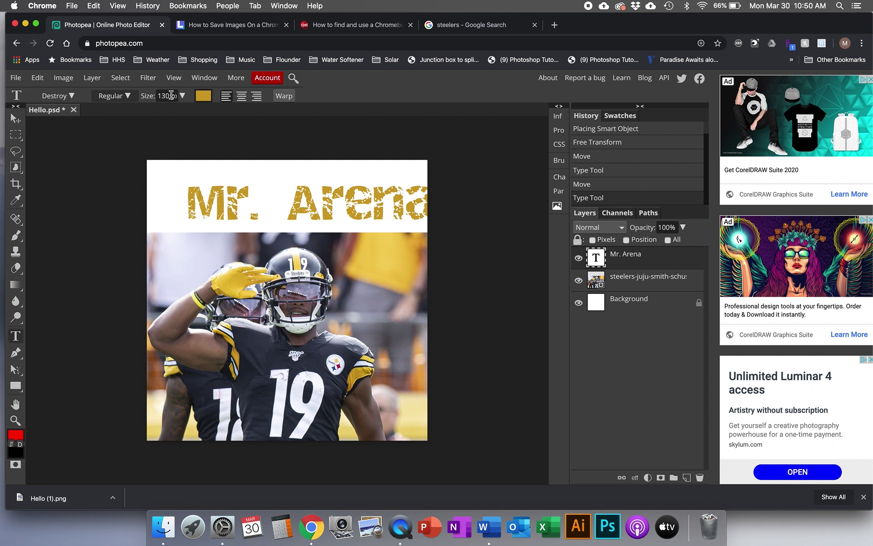
Step: Move the name text left so it fits centered within the canvas width
key("v")
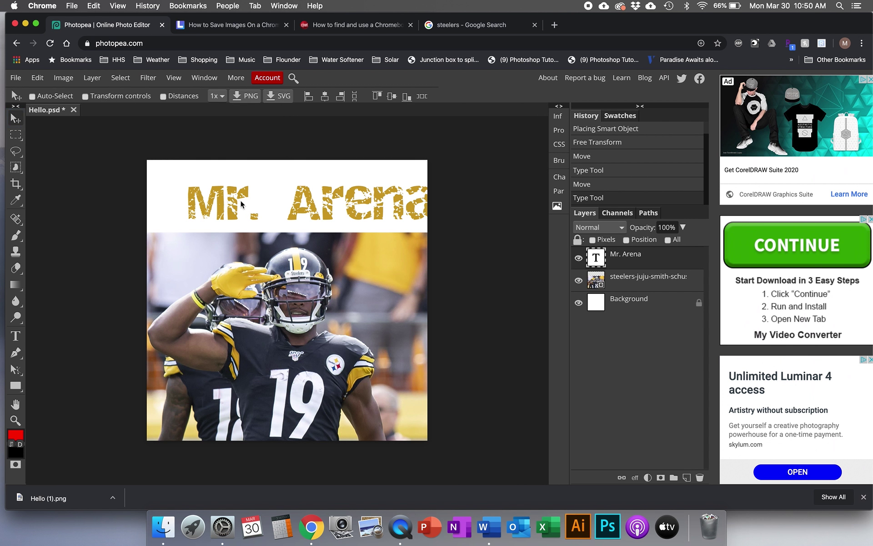
left_click_drag(240, 200, 209, 203)
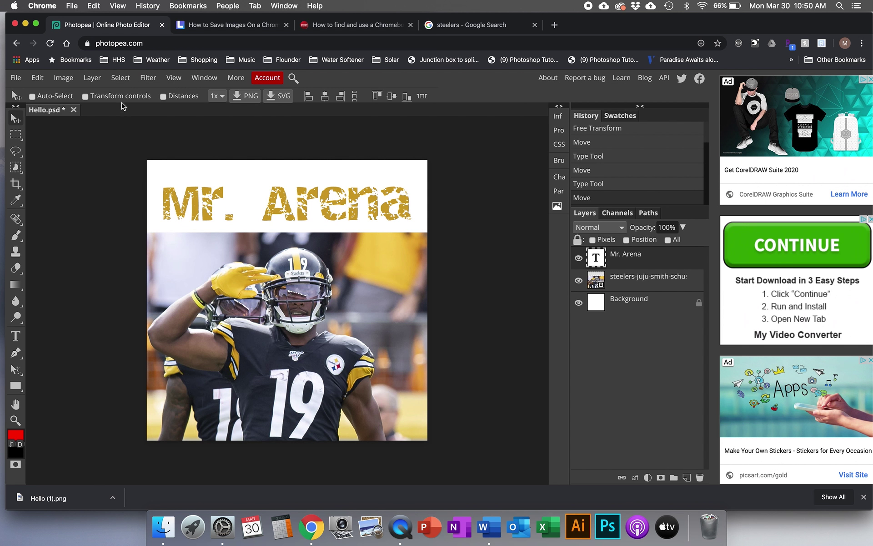
left_click(15, 335)
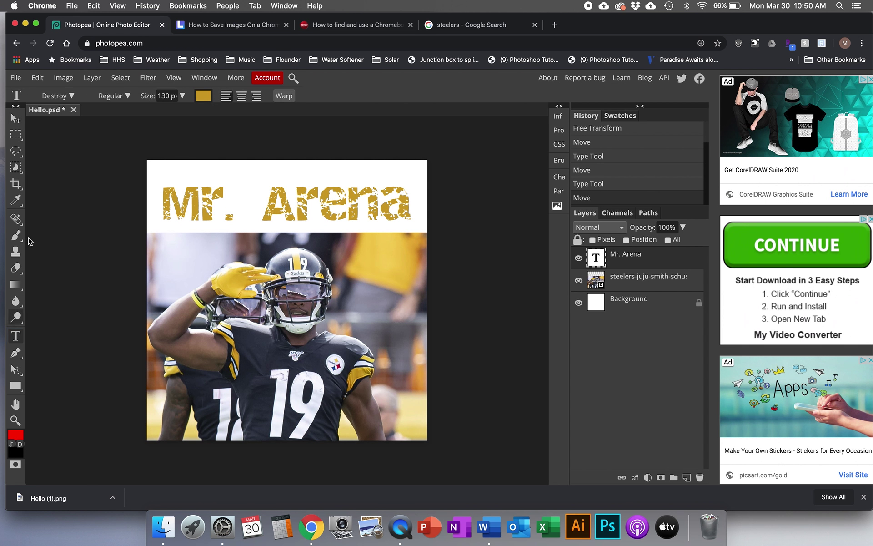
left_click(182, 96)
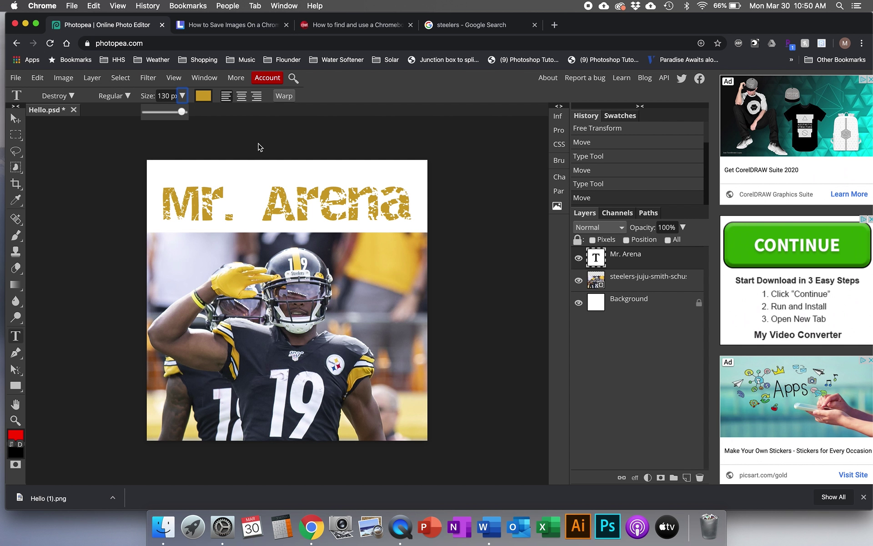
left_click(362, 80)
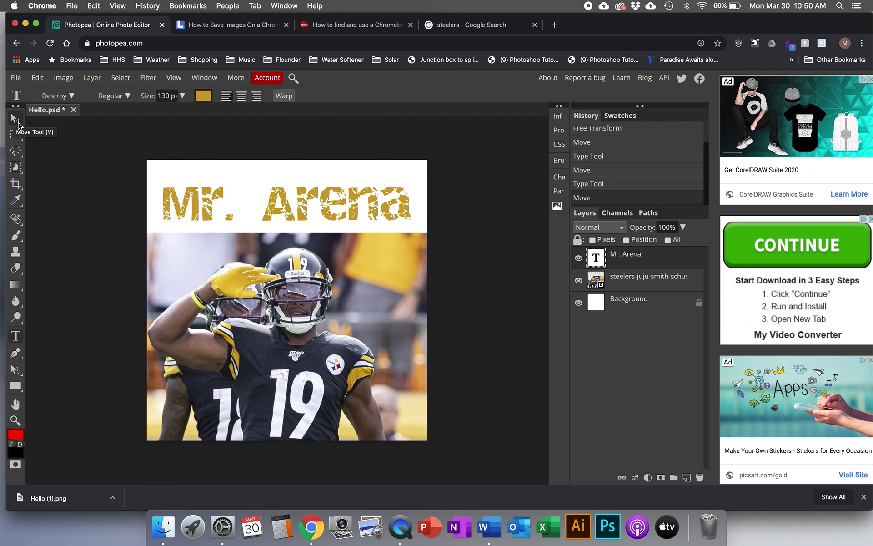
Step: Export the finished graphic as a PNG at 1080 by 1080 px and 100% quality, and save it
left_click(16, 80)
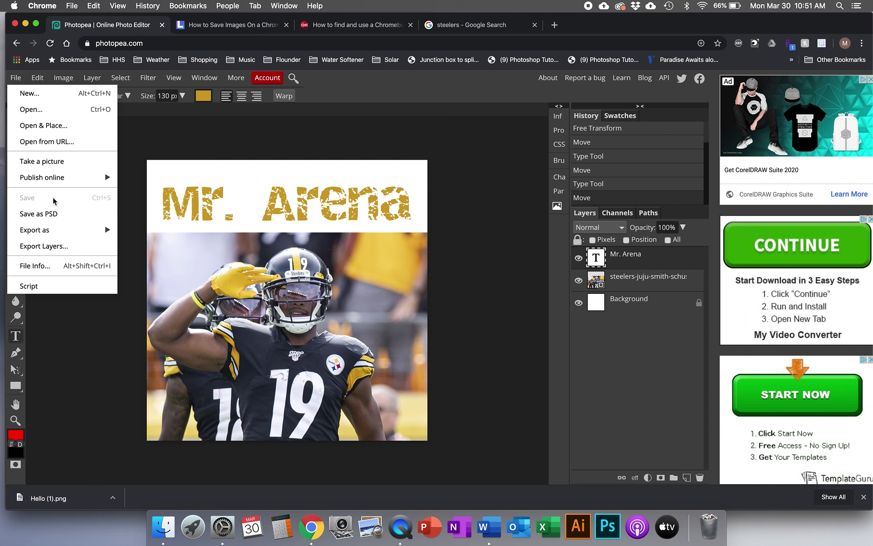
mouse_move(51, 233)
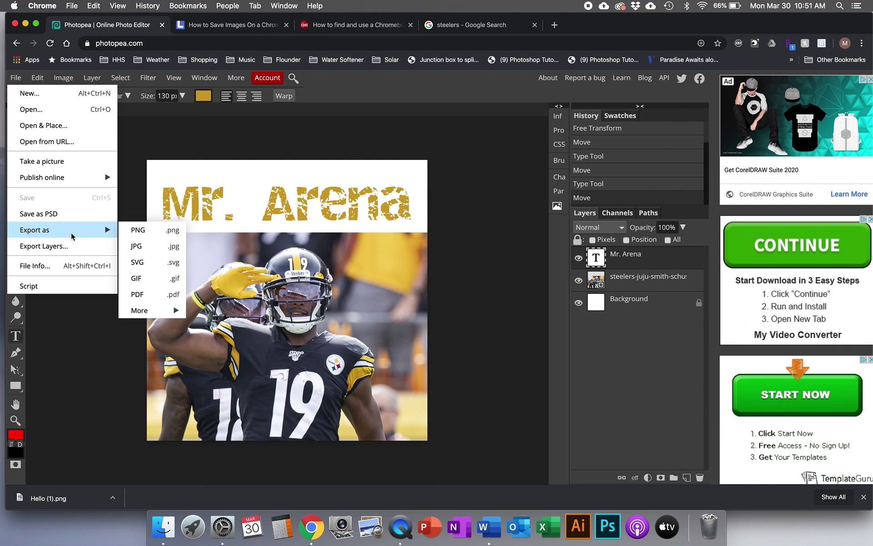
left_click(146, 231)
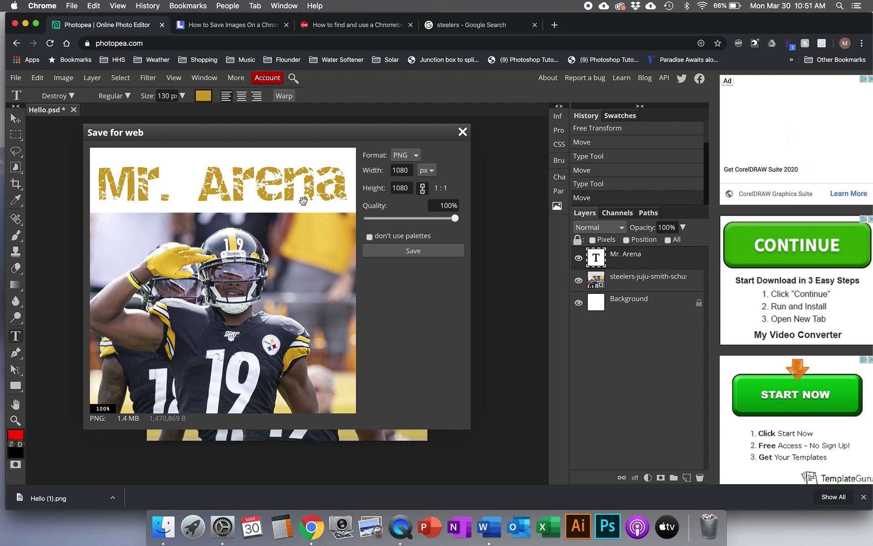
left_click(383, 250)
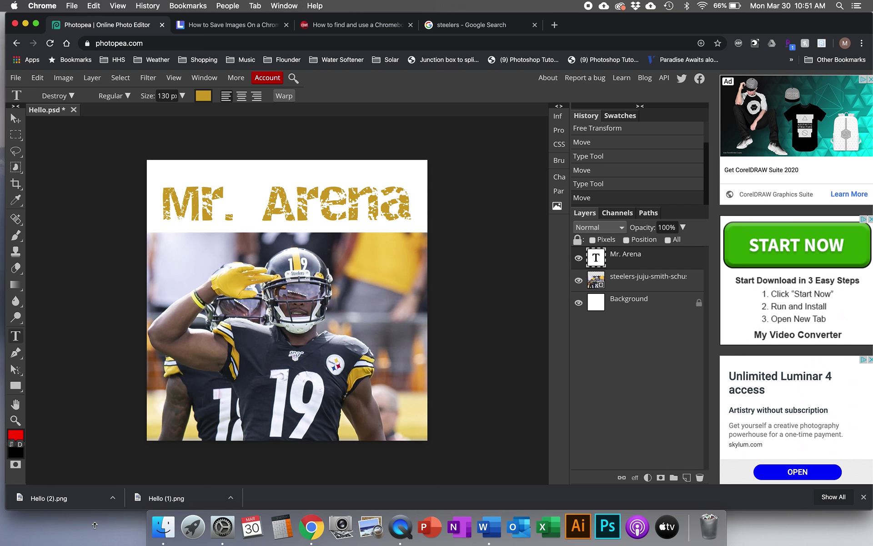
Step: Open the downloaded Hello (2).png in Preview to check the exported graphic, and close its window
left_click(111, 497)
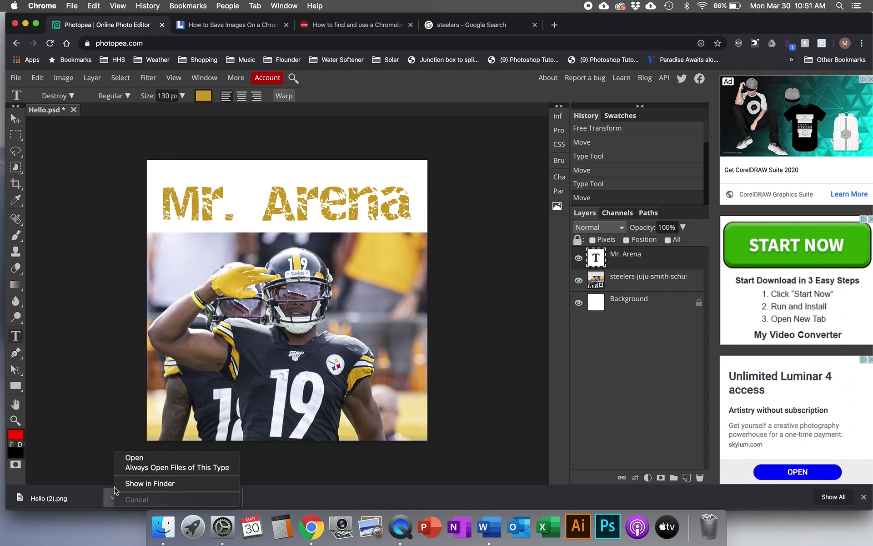
left_click(135, 458)
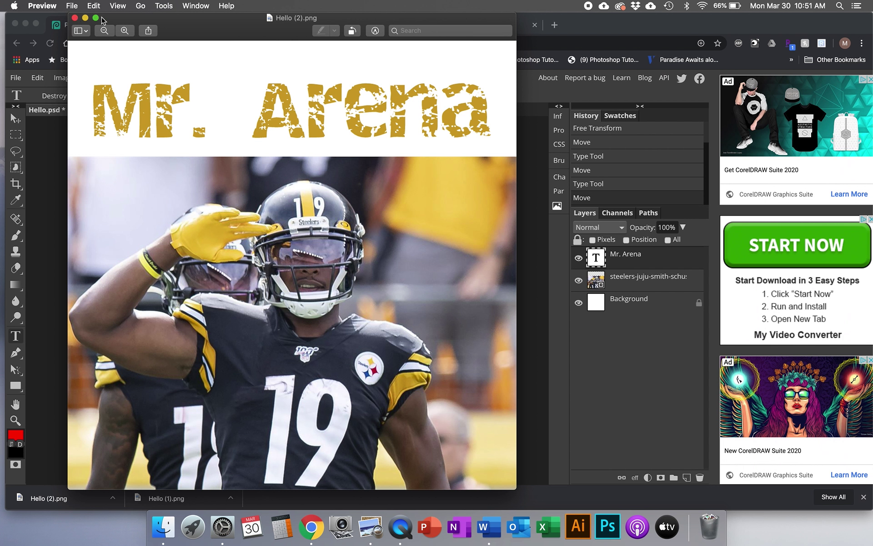
left_click(75, 18)
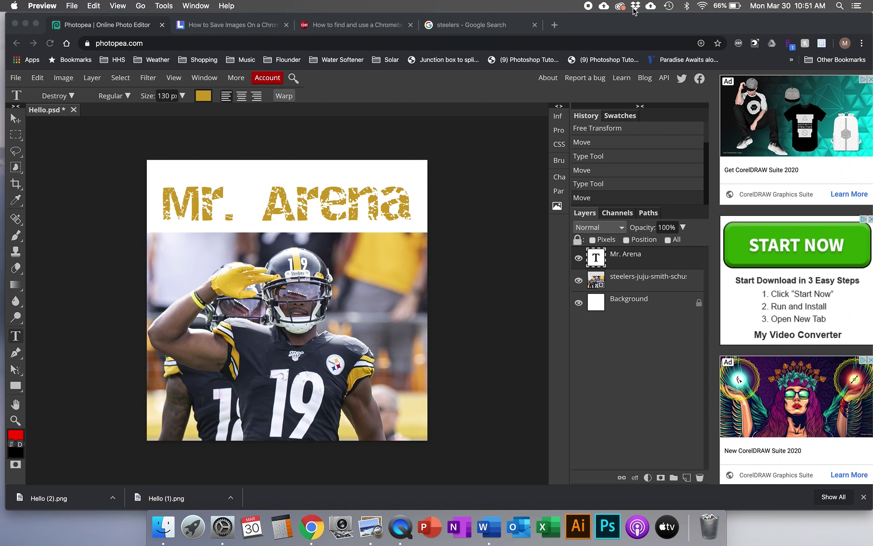